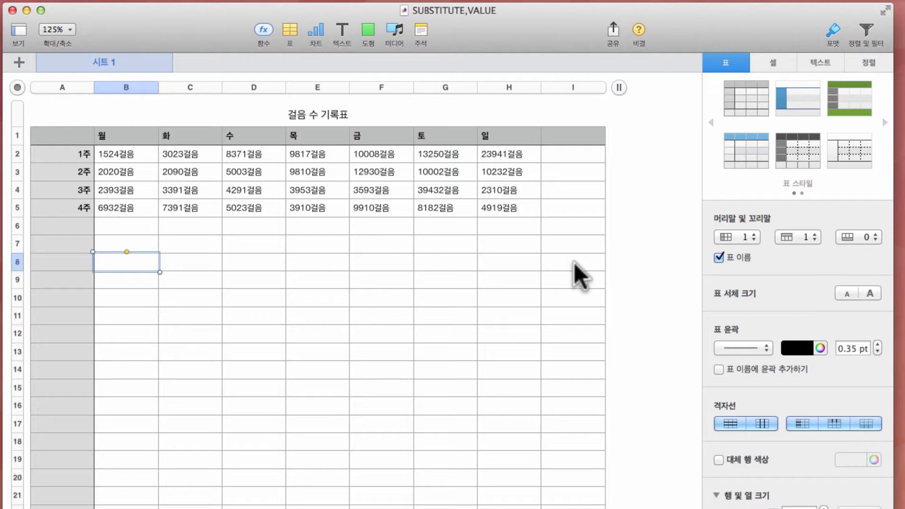
{"action": "key", "text": "Up"}
{"action": "key", "text": "Up"}
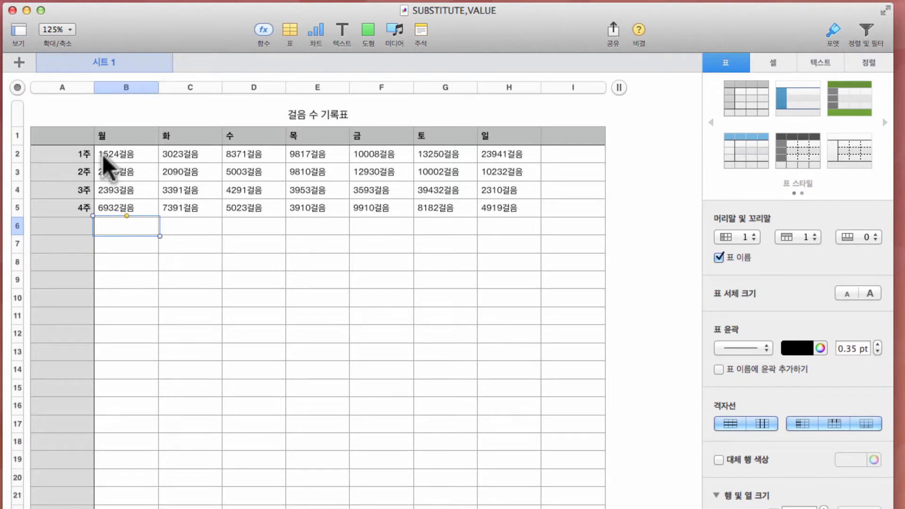
{"action": "left_click", "coordinate": [141, 150]}
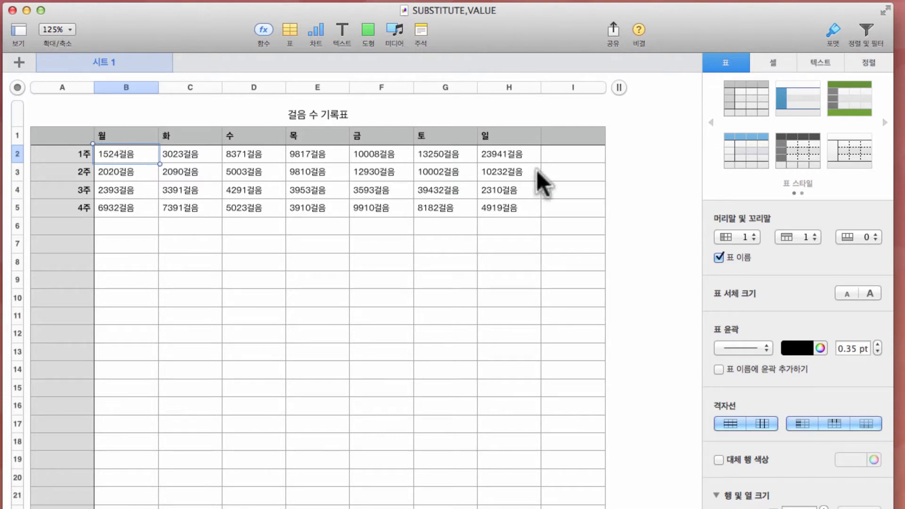
Try to add cells B2 and C2 with a formula in cell I2, and clear it again.
{"action": "left_click", "coordinate": [564, 155]}
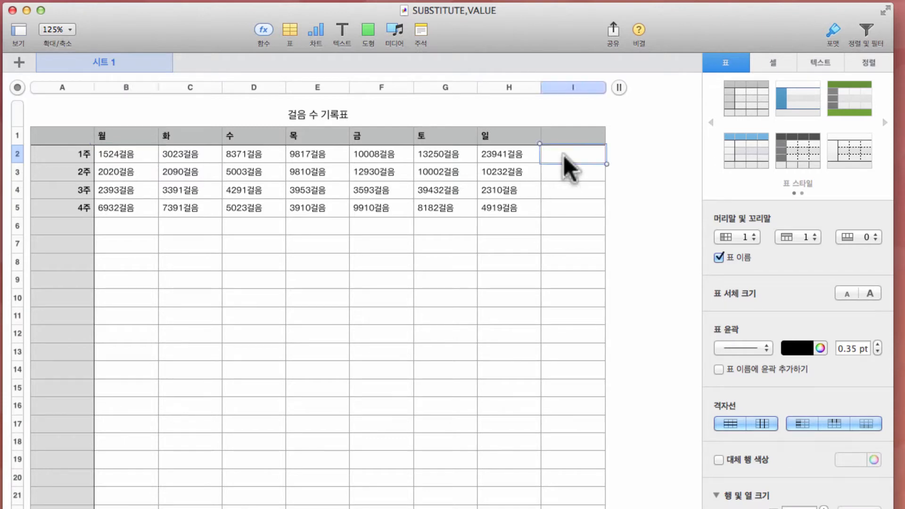
{"action": "type", "text": "="}
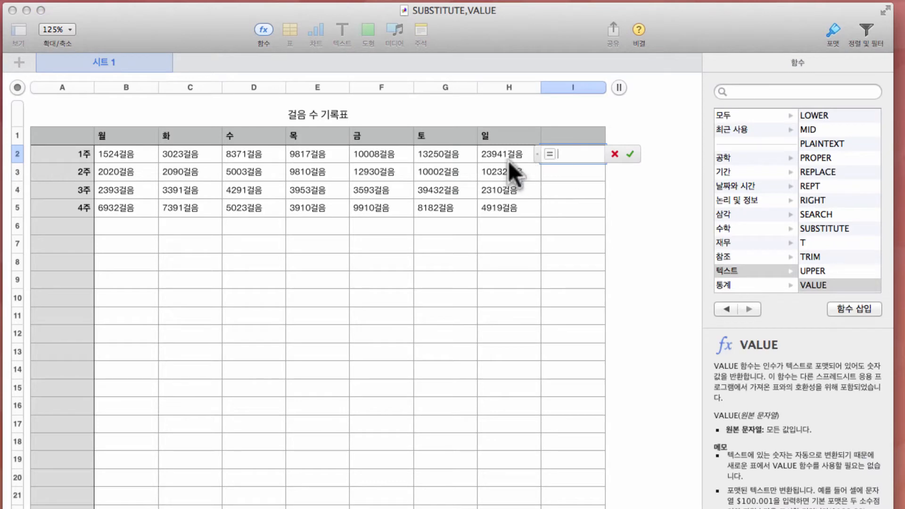
{"action": "left_click", "coordinate": [128, 154]}
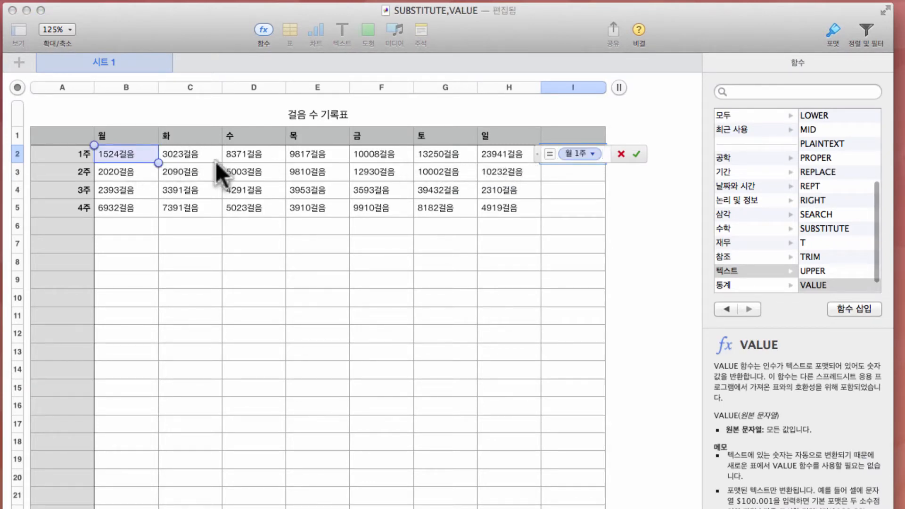
{"action": "type", "text": "+"}
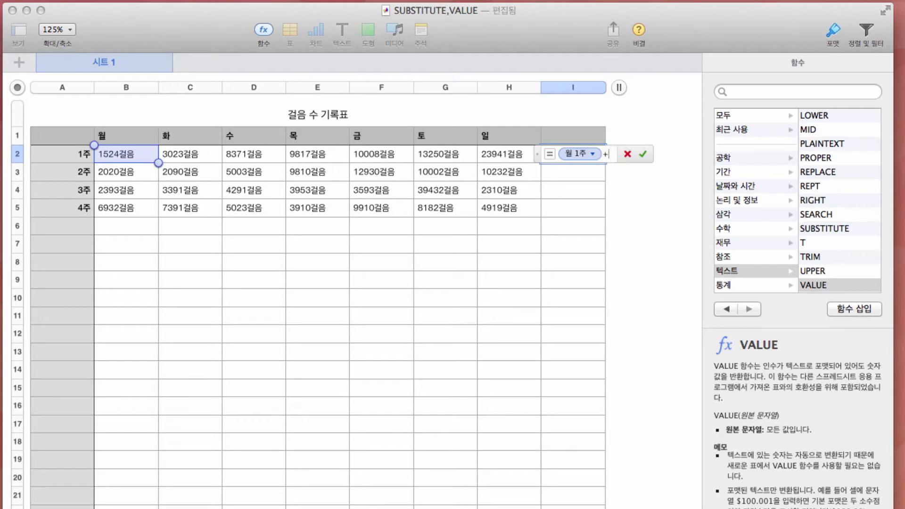
{"action": "left_click", "coordinate": [208, 156]}
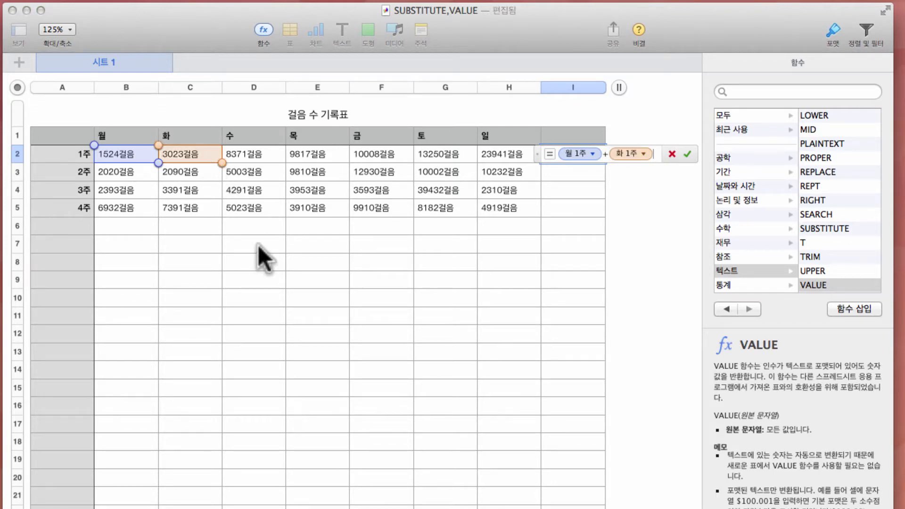
{"action": "key", "text": "Return"}
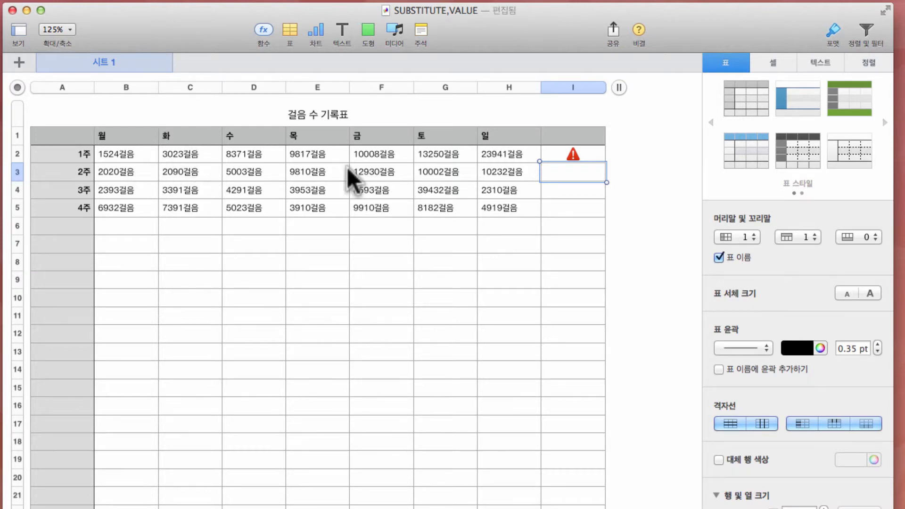
{"action": "left_click", "coordinate": [587, 152]}
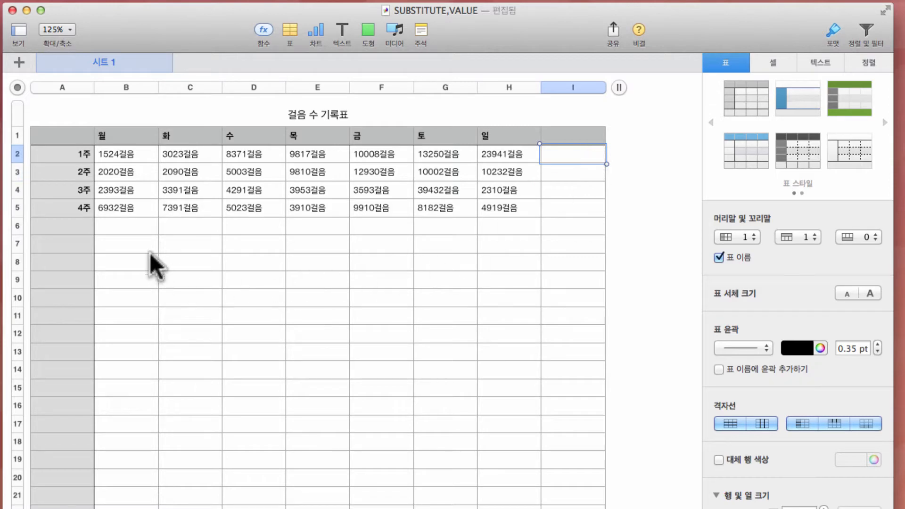
Copy the week labels 1주 to 4주 from A2:A5 into cells A7:A10.
{"action": "left_click", "coordinate": [130, 249]}
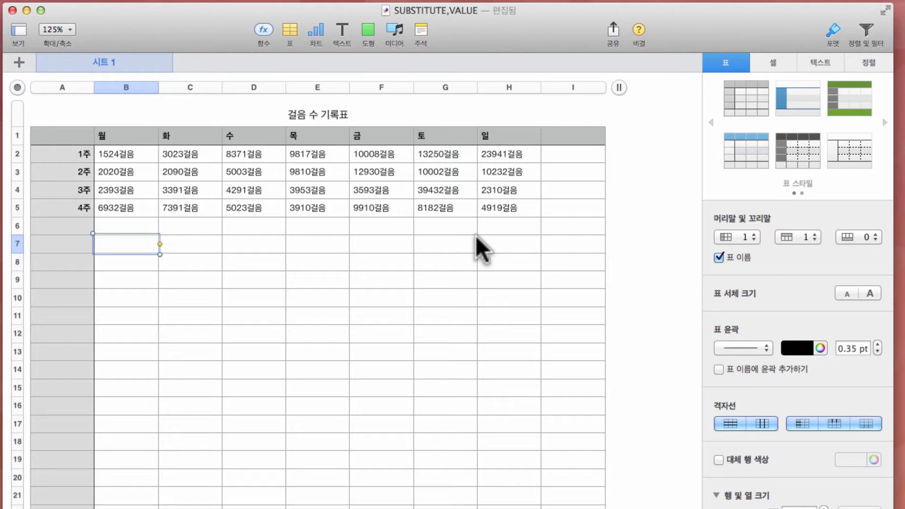
{"action": "key", "text": "Up"}
{"action": "key", "text": "Left"}
{"action": "key", "text": "Up"}
{"action": "key", "text": "Up"}
{"action": "key", "text": "Up"}
{"action": "key", "text": "Up"}
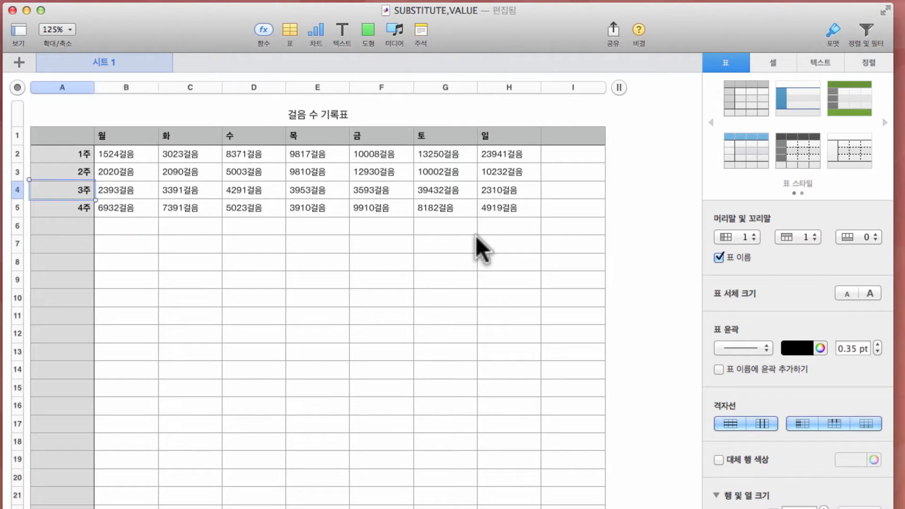
{"action": "key", "text": "shift+Down"}
{"action": "key", "text": "shift+Down"}
{"action": "key", "text": "shift+Down"}
{"action": "key", "text": "shift+Down"}
{"action": "key", "text": "Up"}
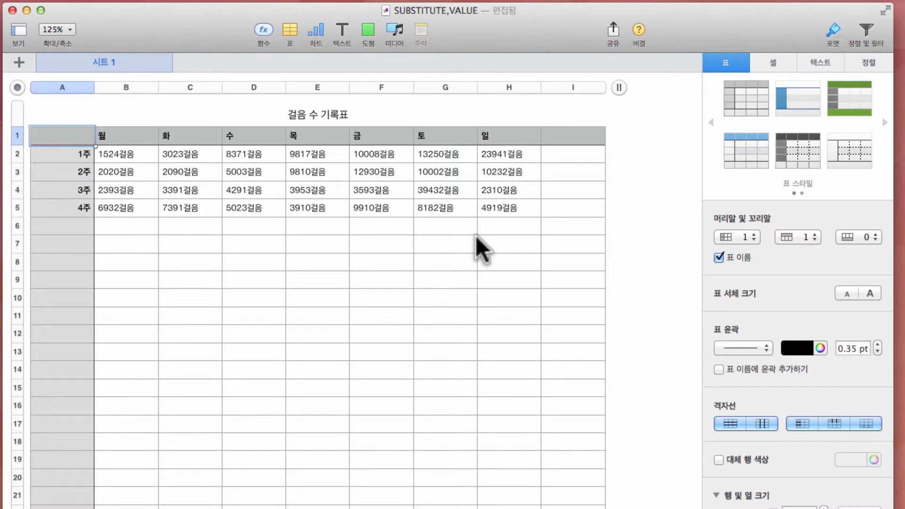
{"action": "key", "text": "Down"}
{"action": "key", "text": "shift+Down"}
{"action": "key", "text": "shift+Down"}
{"action": "key", "text": "shift+Down"}
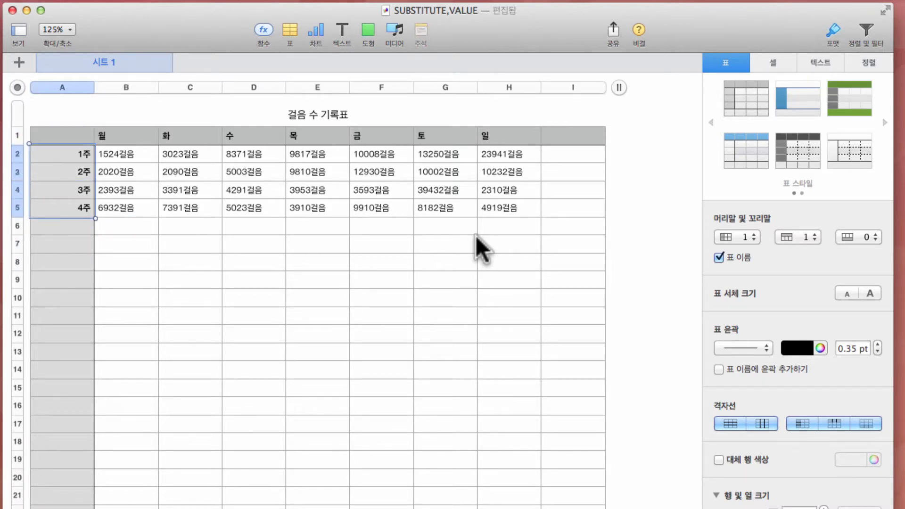
{"action": "key", "text": "super+c"}
{"action": "key", "text": "Down"}
{"action": "key", "text": "Down"}
{"action": "key", "text": "Down"}
{"action": "key", "text": "Down"}
{"action": "key", "text": "Down"}
{"action": "key", "text": "super+v"}
Copy the weekday header row A1:H1 into row 6, directly above the copied week labels.
{"action": "key", "text": "Up"}
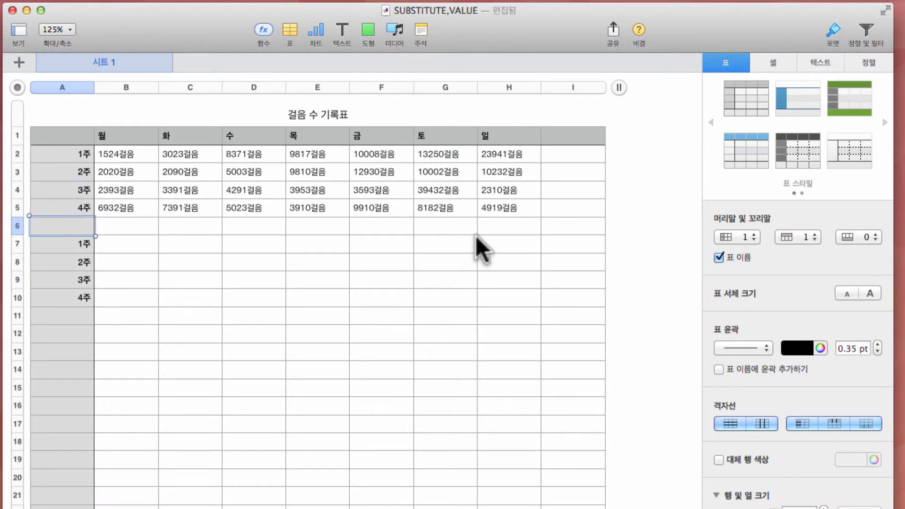
{"action": "key", "text": "Up"}
{"action": "key", "text": "Up"}
{"action": "key", "text": "Up"}
{"action": "key", "text": "Up"}
{"action": "key", "text": "Up"}
{"action": "key", "text": "shift+Right"}
{"action": "key", "text": "shift+Right"}
{"action": "key", "text": "shift+Right"}
{"action": "key", "text": "shift+Right"}
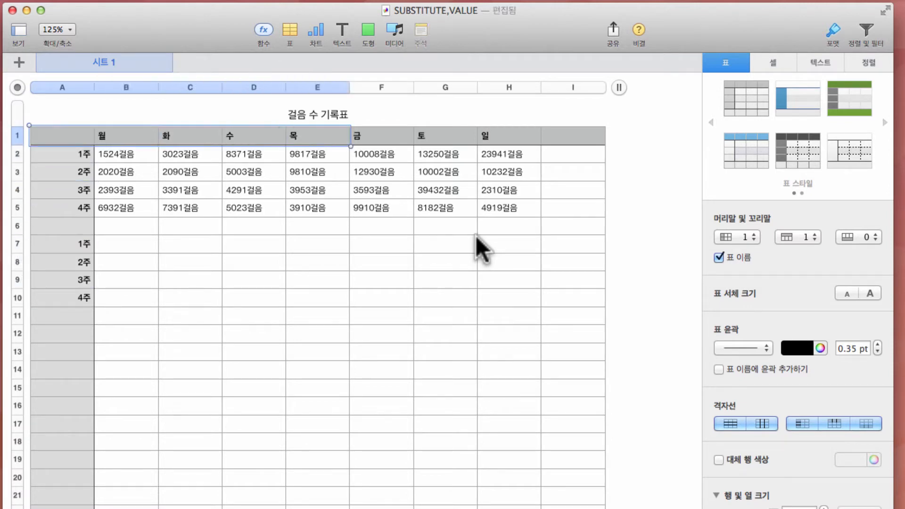
{"action": "key", "text": "shift+Right"}
{"action": "key", "text": "shift+Right"}
{"action": "key", "text": "shift+Right"}
{"action": "key", "text": "super+c"}
{"action": "key", "text": "Down"}
{"action": "key", "text": "Down"}
{"action": "key", "text": "Down"}
{"action": "key", "text": "Down"}
{"action": "key", "text": "Down"}
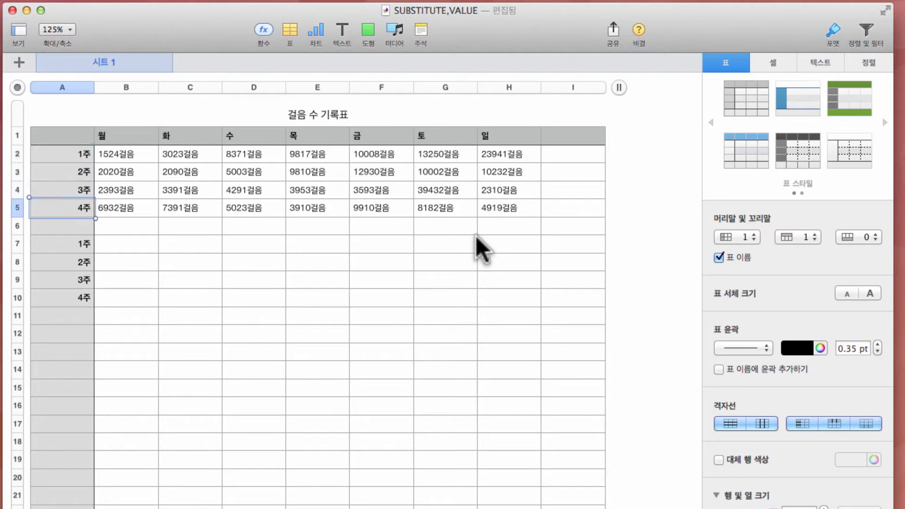
{"action": "key", "text": "super+v"}
Start a SUBSTITUTE formula in cell B7 with B2 as its source string.
{"action": "key", "text": "Down"}
{"action": "key", "text": "Right"}
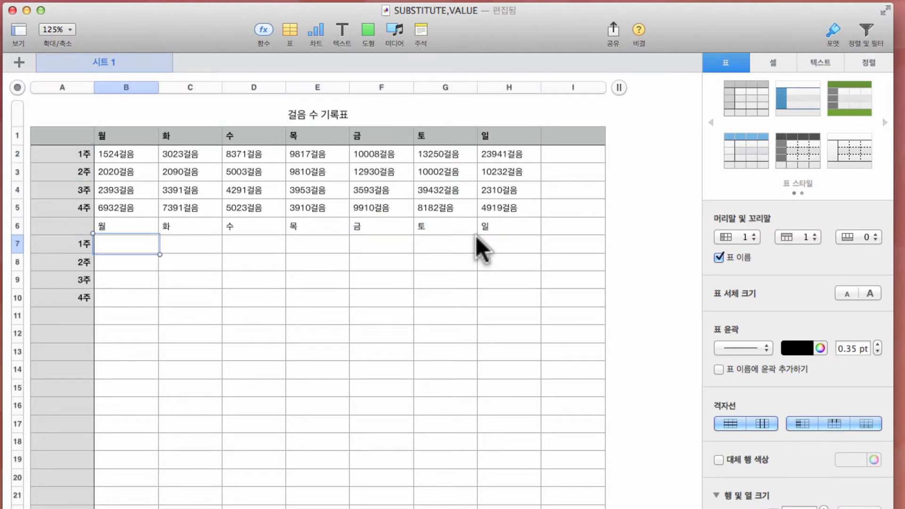
{"action": "key", "text": "Up"}
{"action": "key", "text": "Right"}
{"action": "key", "text": "Down"}
{"action": "key", "text": "Left"}
{"action": "type", "text": "="}
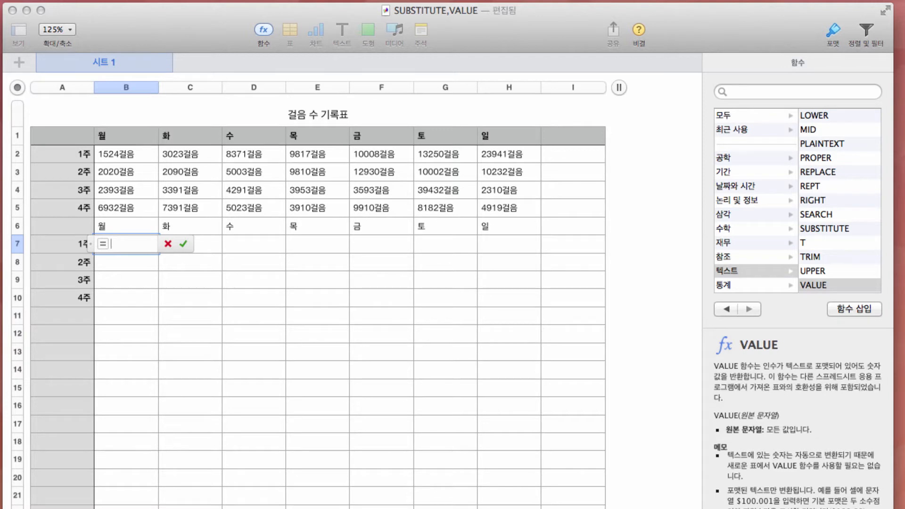
{"action": "type", "text": "SUBSTITUTE"}
{"action": "key", "text": "Return"}
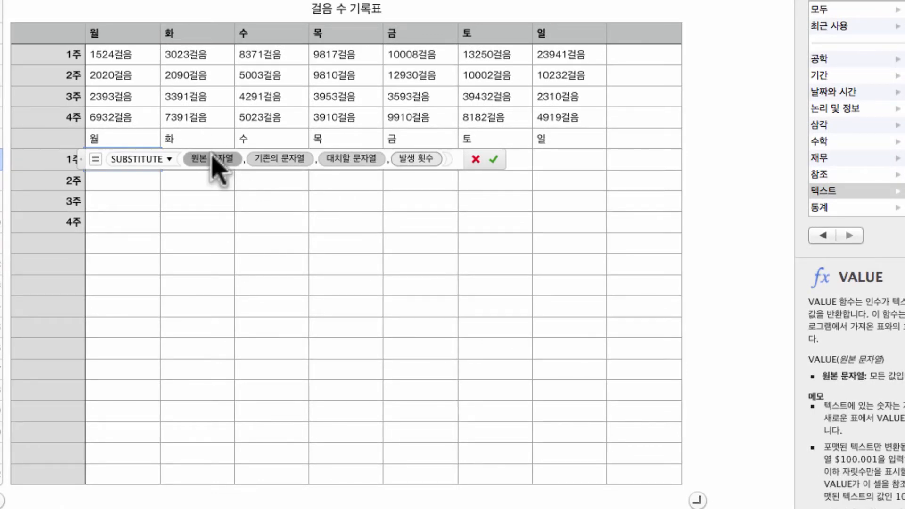
{"action": "left_click", "coordinate": [124, 53]}
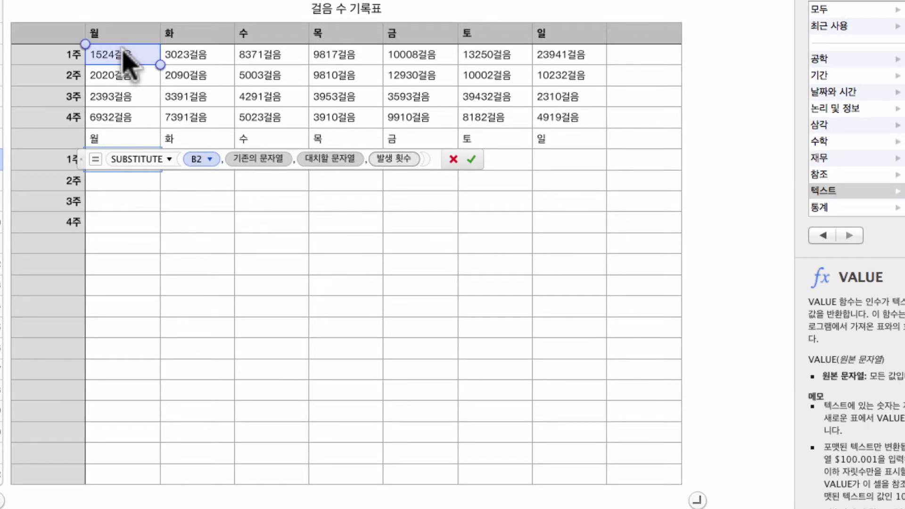
Set the formula's existing string to "걸음" and its replacement string to an empty string "".
{"action": "left_click", "coordinate": [259, 160]}
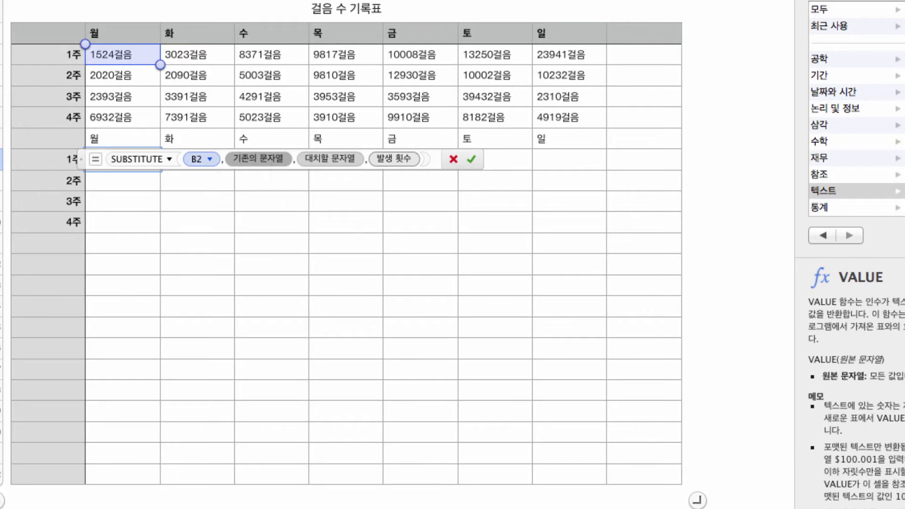
{"action": "type", "text": "\"걸음\","}
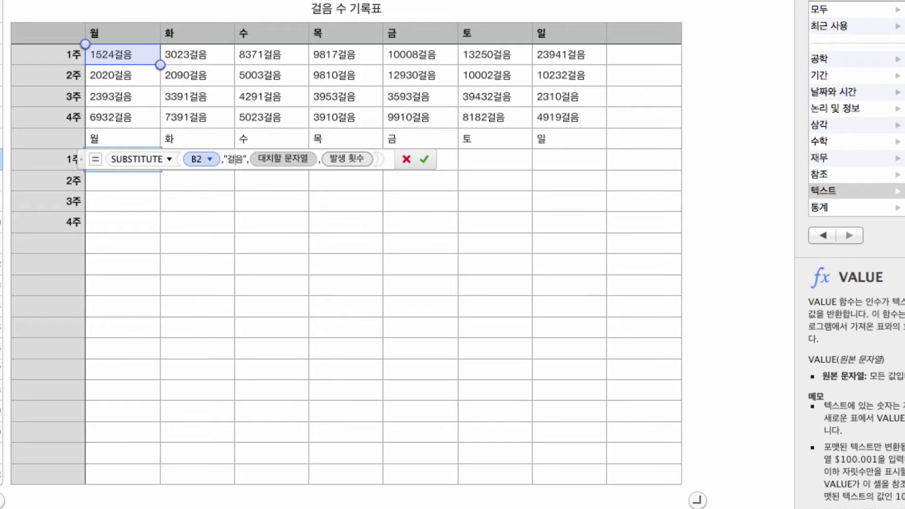
{"action": "key", "text": "Right"}
{"action": "key", "text": "Right"}
{"action": "key", "text": "Right"}
{"action": "key", "text": "Right"}
{"action": "key", "text": "BackSpace"}
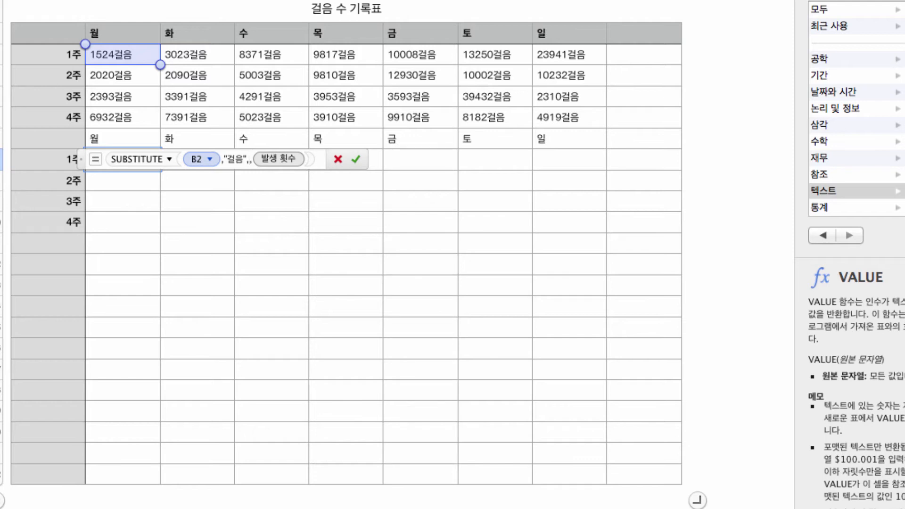
{"action": "type", "text": "\""}
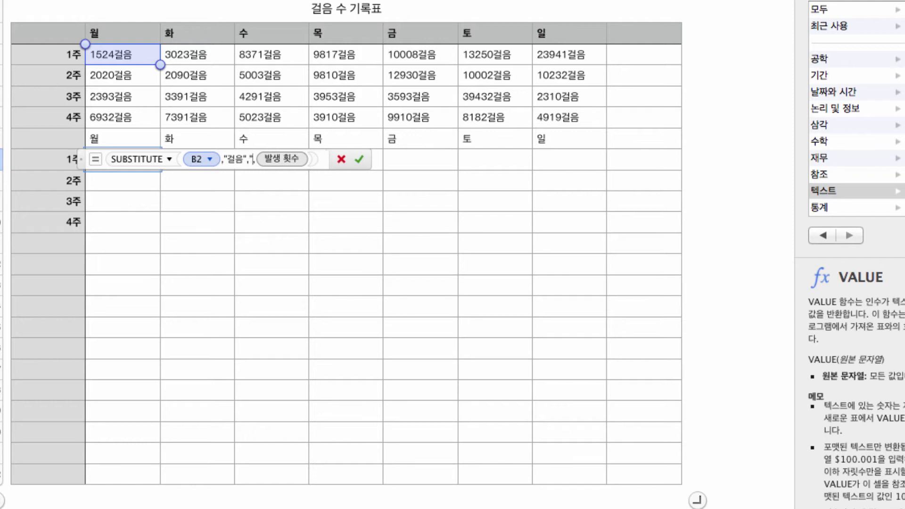
{"action": "type", "text": "\""}
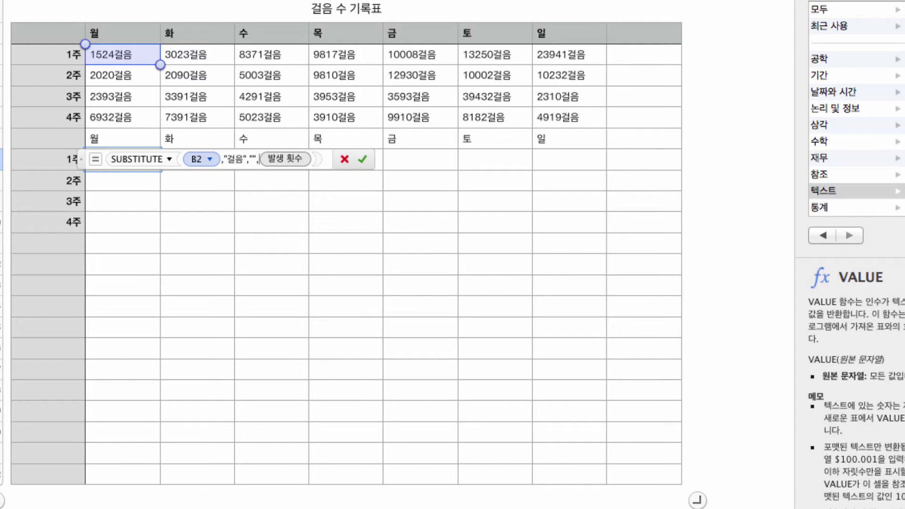
Set the formula's occurrence argument to 0 and accept the formula.
{"action": "key", "text": "Right"}
{"action": "type", "text": "0"}
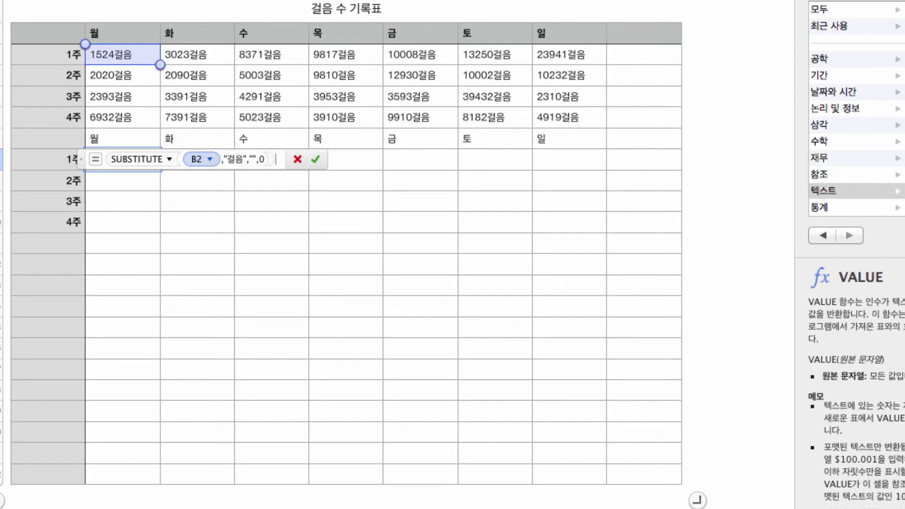
{"action": "key", "text": "Return"}
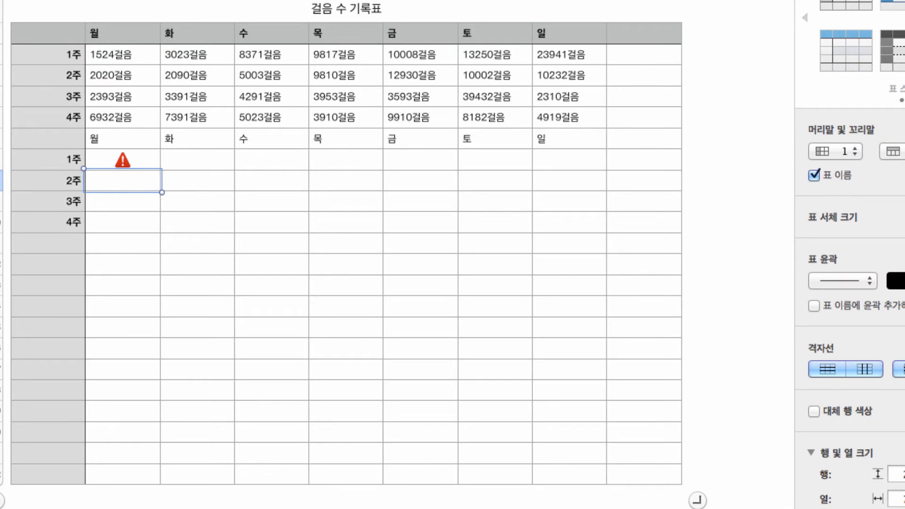
Set the occurrence argument of the SUBSTITUTE formula in cell B7 to 1.
{"action": "left_click", "coordinate": [123, 160]}
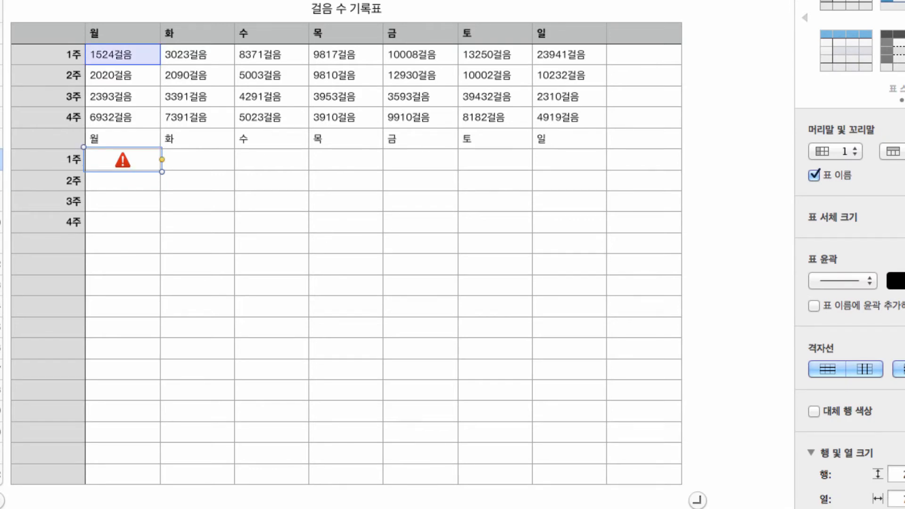
{"action": "double_click", "coordinate": [123, 160]}
{"action": "key", "text": "BackSpace"}
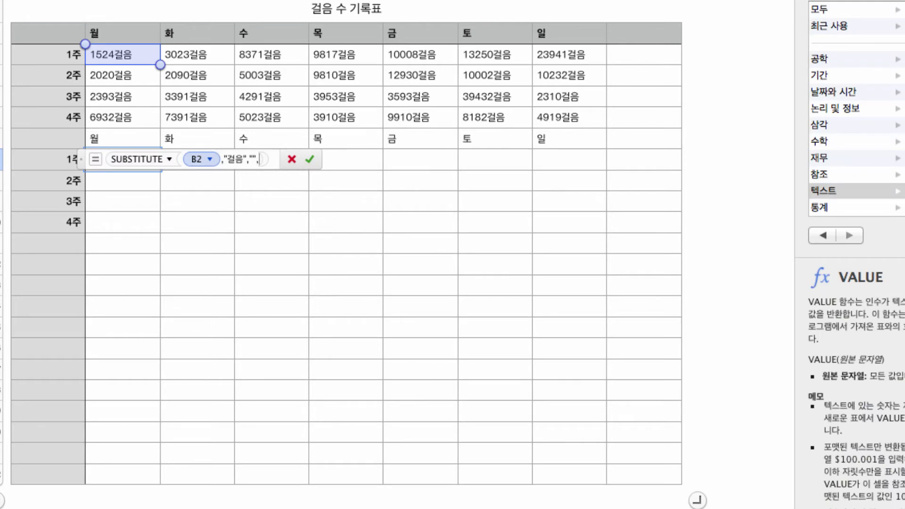
{"action": "type", "text": "1"}
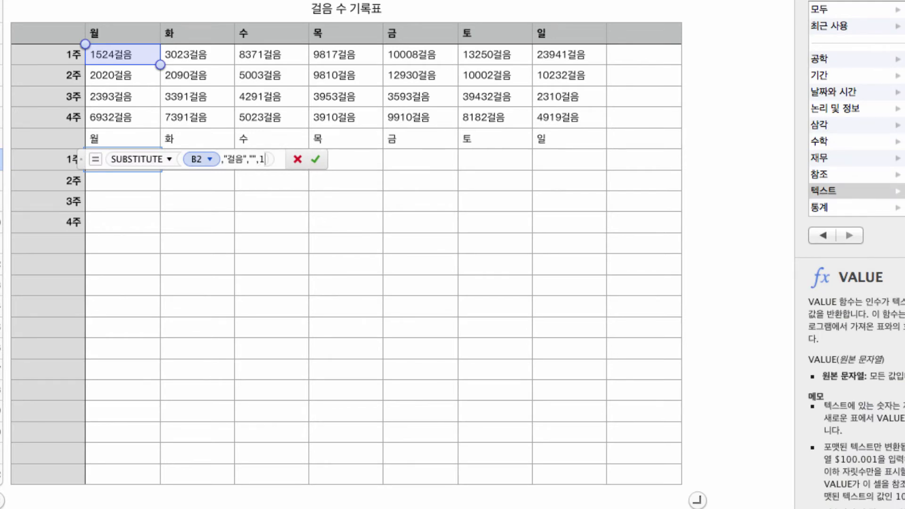
{"action": "key", "text": "Return"}
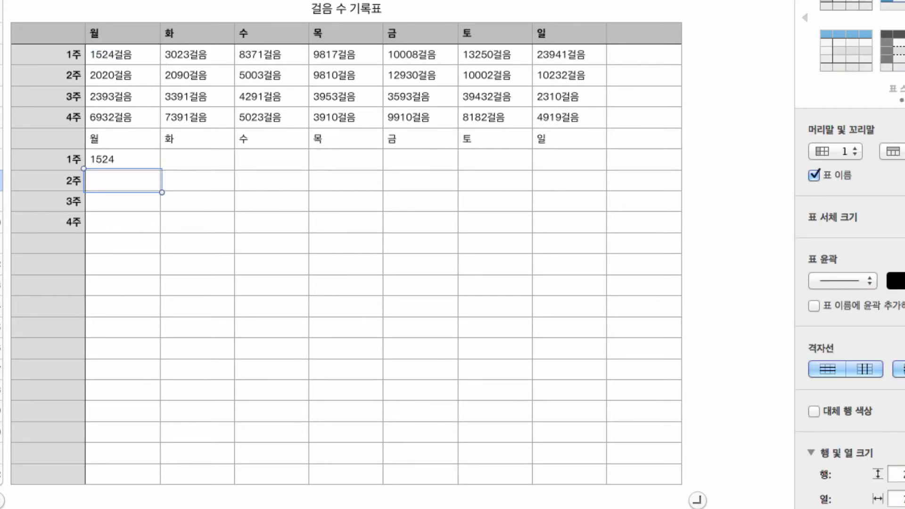
Autofill the SUBSTITUTE formula from B7 across to H7 and down through row 10.
{"action": "key", "text": "Up"}
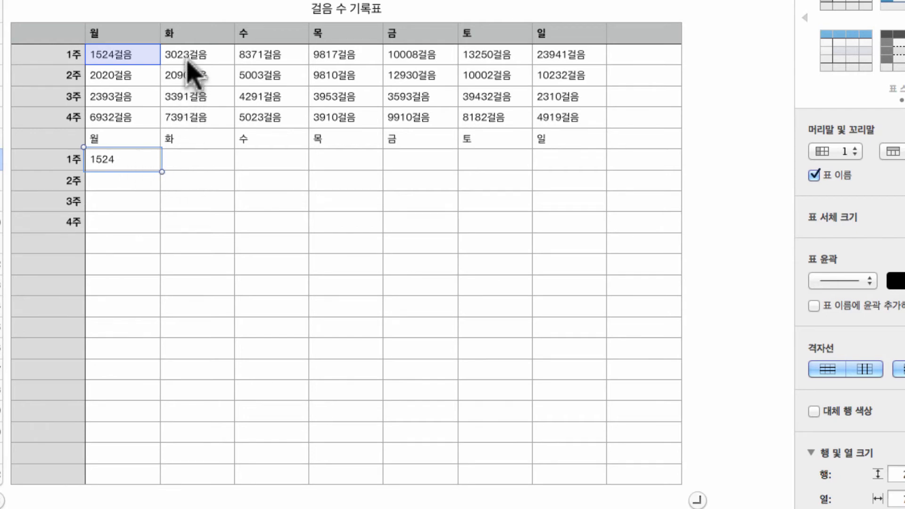
{"action": "mouse_move", "coordinate": [166, 158]}
{"action": "left_click_drag", "start_coordinate": [161, 160], "coordinate": [561, 155]}
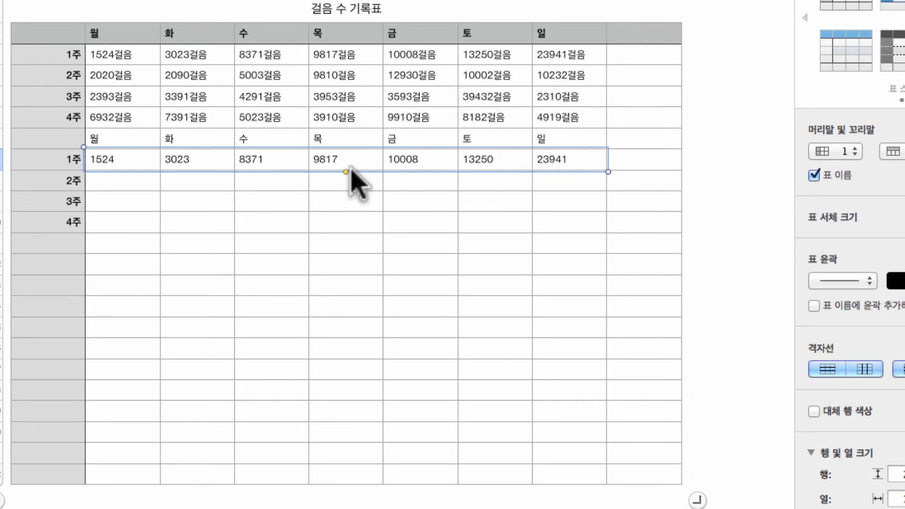
{"action": "left_click_drag", "start_coordinate": [345, 172], "coordinate": [344, 227]}
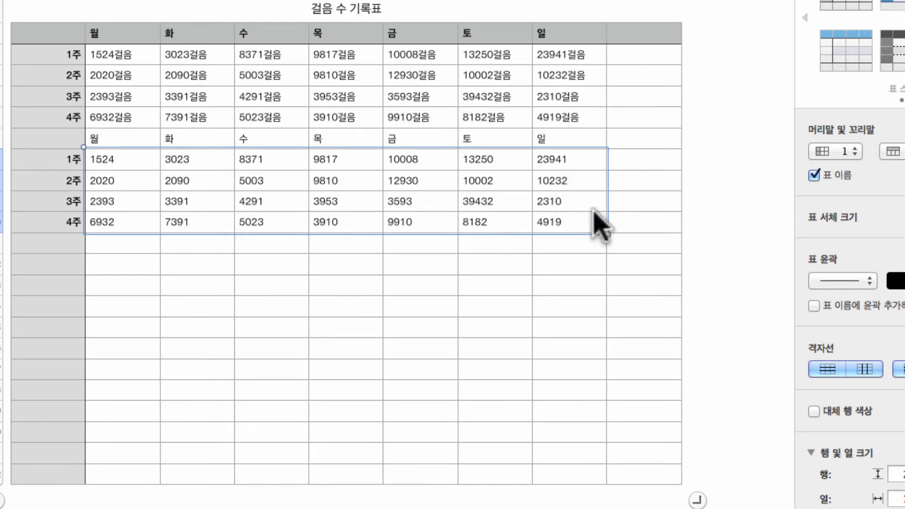
Enter a SUM formula over B7:H7 in cell I7 to total the first week's steps.
{"action": "left_click", "coordinate": [638, 161]}
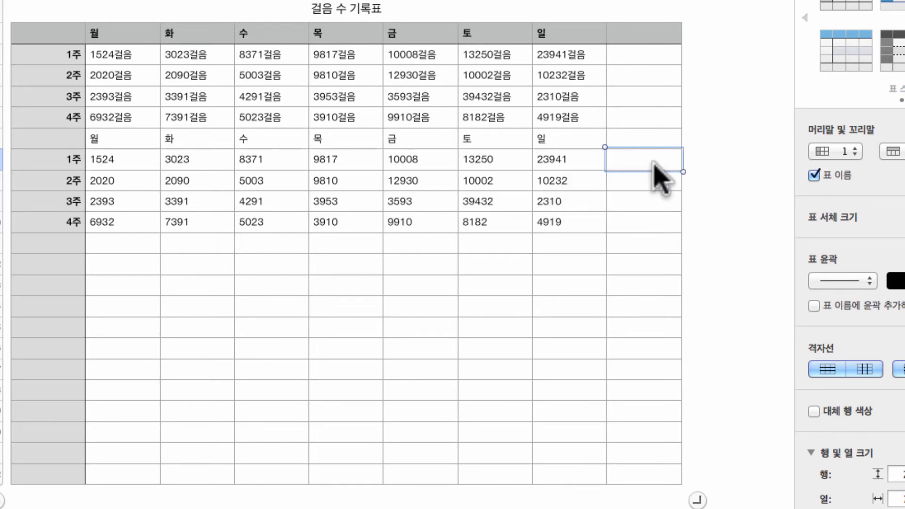
{"action": "type", "text": "="}
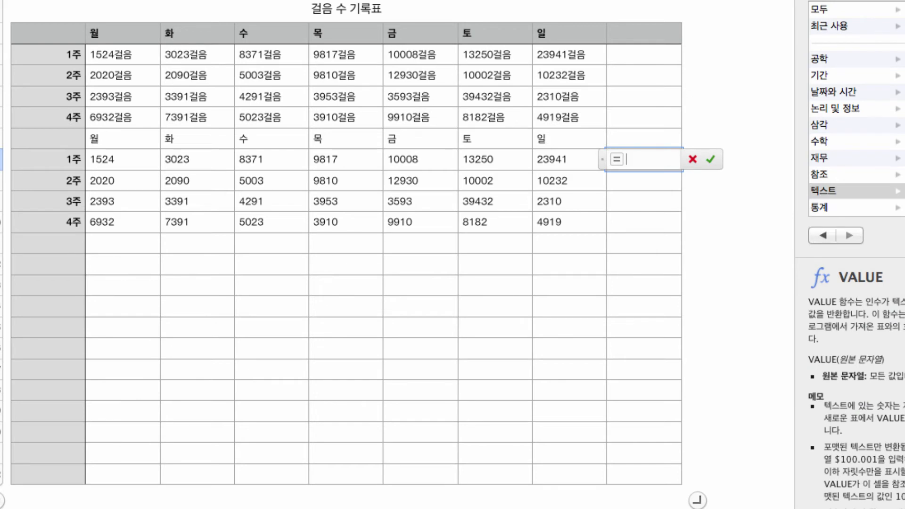
{"action": "type", "text": "SUM("}
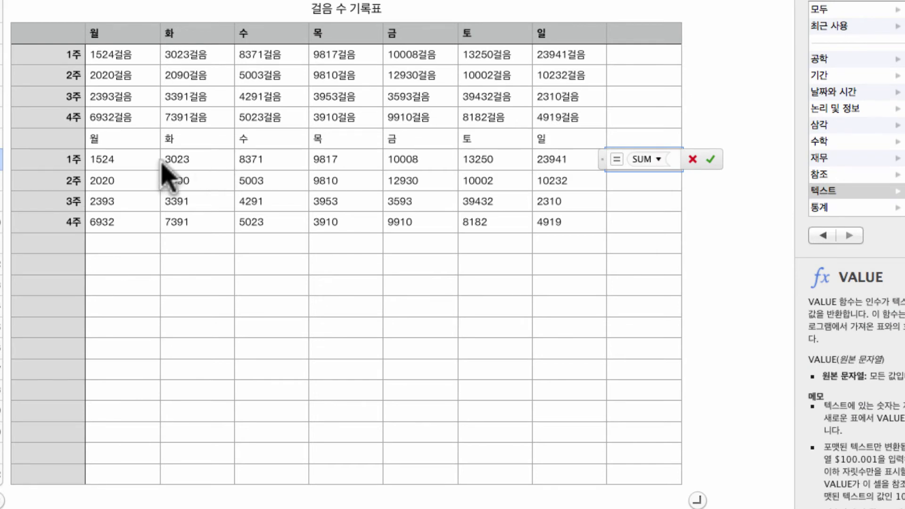
{"action": "left_click", "coordinate": [145, 160]}
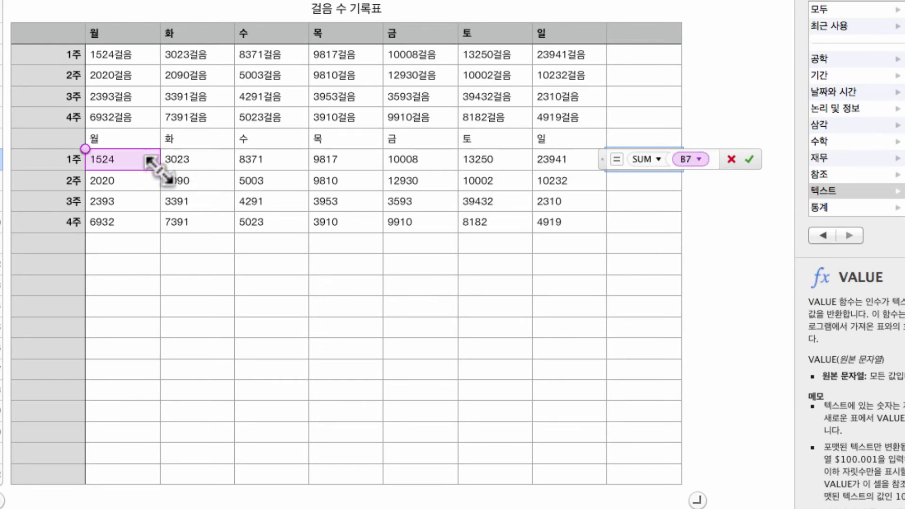
{"action": "left_click_drag", "start_coordinate": [160, 170], "coordinate": [572, 163]}
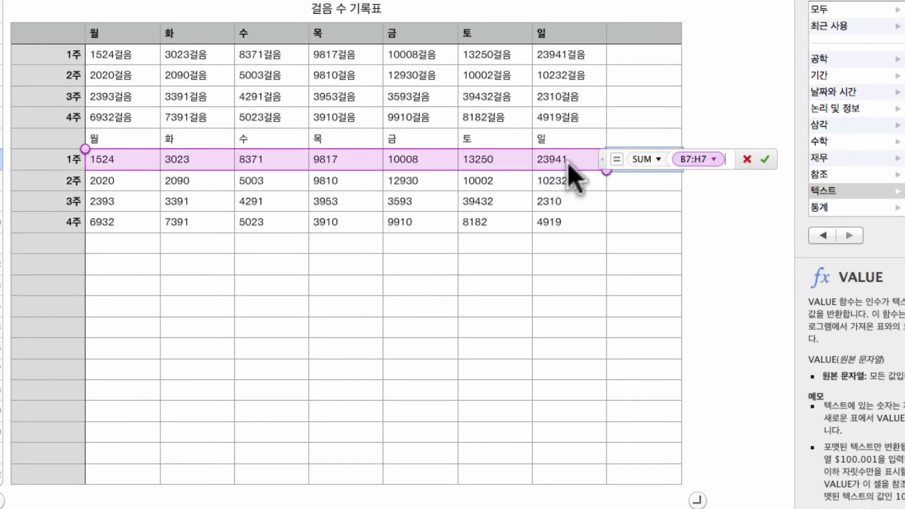
{"action": "key", "text": "Return"}
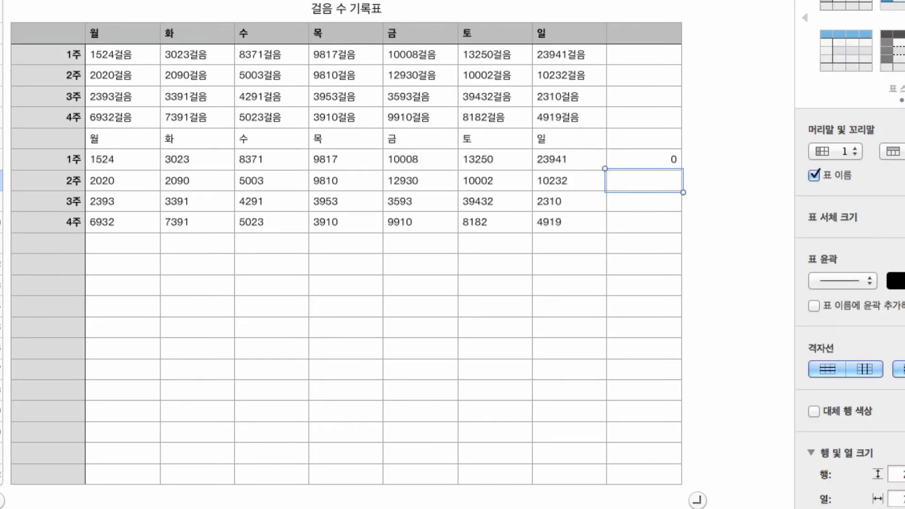
{"action": "key", "text": "Up"}
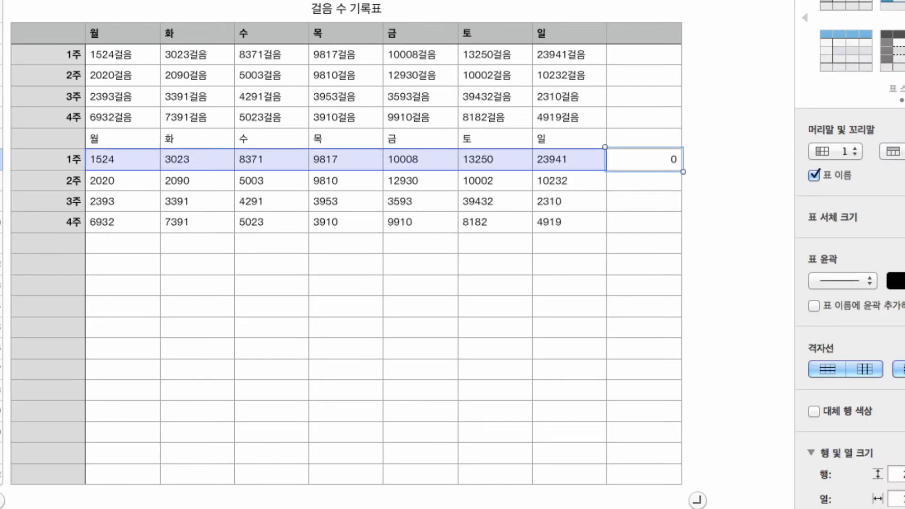
Examine the formulas in cells I7 and B7 and the data format assigned to both cells.
{"action": "double_click", "coordinate": [650, 162]}
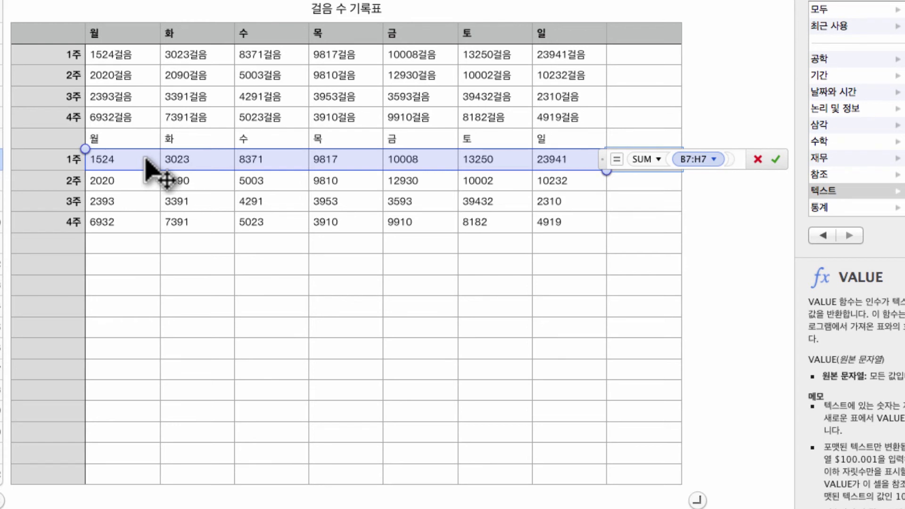
{"action": "key", "text": "Return"}
{"action": "left_click", "coordinate": [114, 183]}
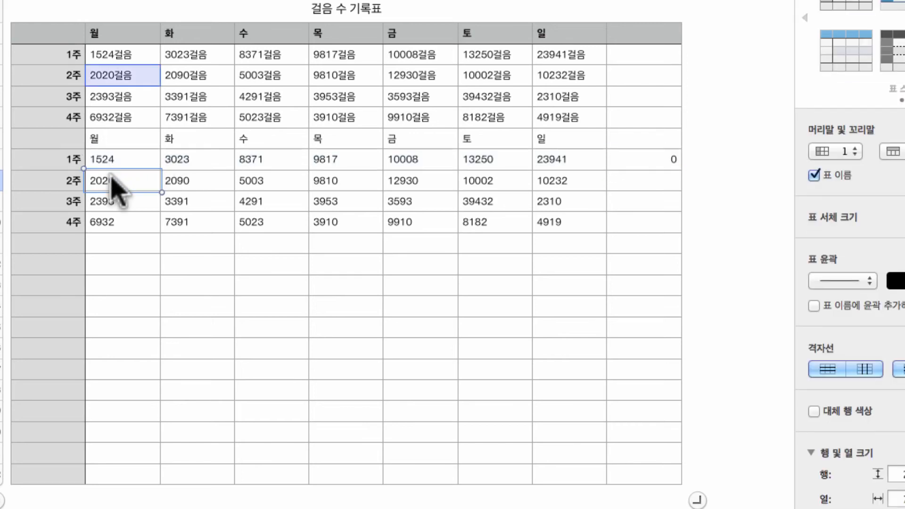
{"action": "left_click", "coordinate": [114, 162]}
{"action": "double_click", "coordinate": [113, 160]}
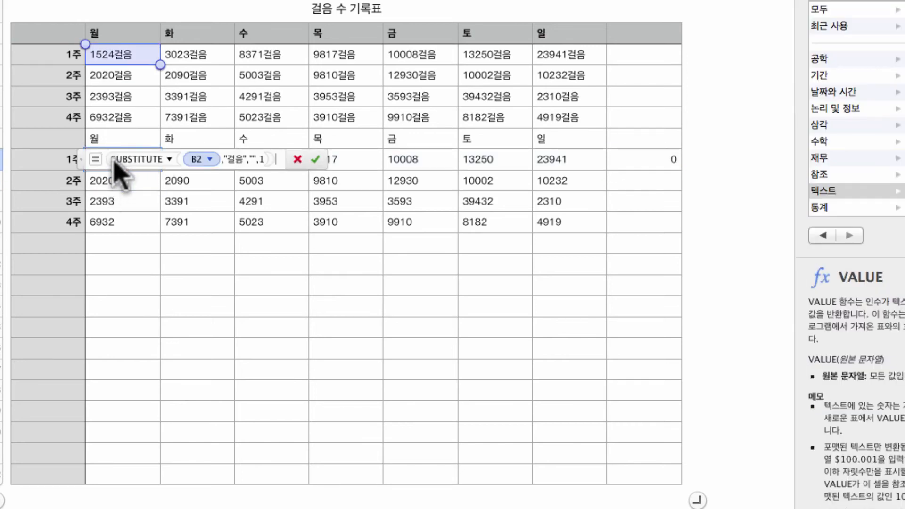
{"action": "key", "text": "Return"}
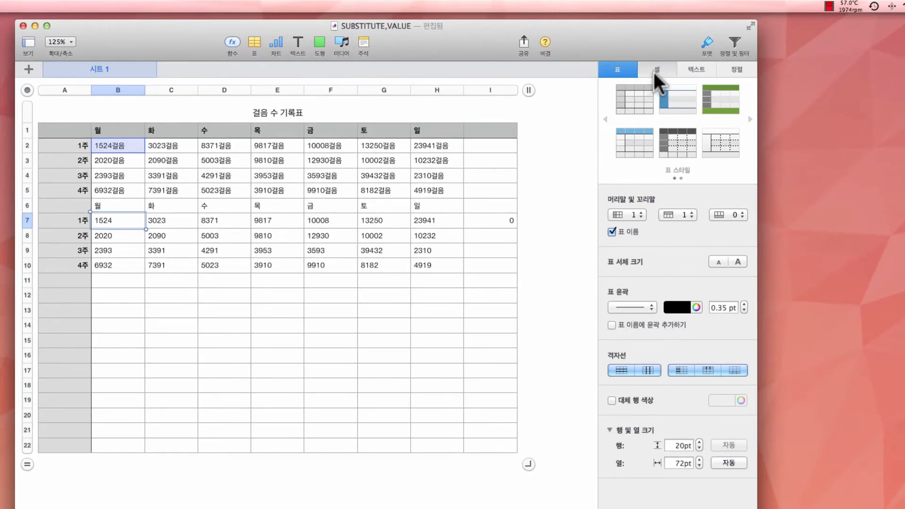
{"action": "left_click", "coordinate": [655, 70]}
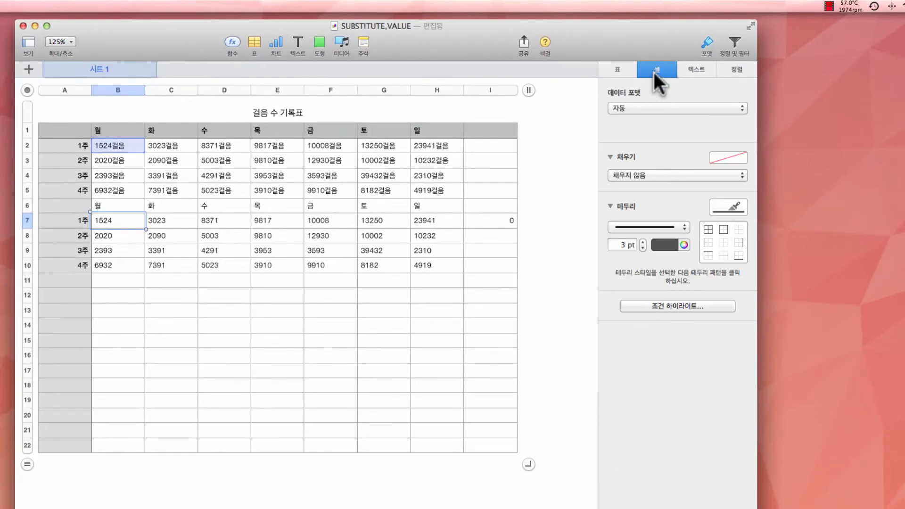
{"action": "left_click", "coordinate": [670, 106]}
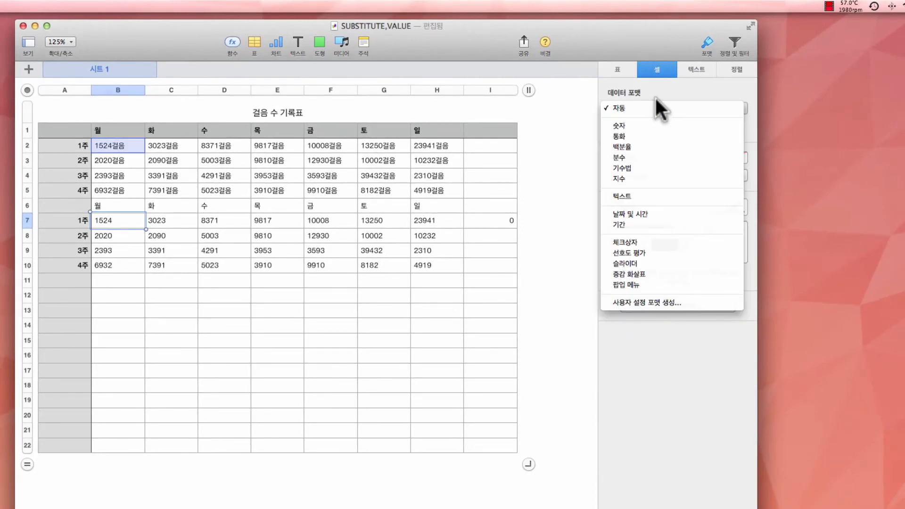
{"action": "left_click", "coordinate": [669, 93]}
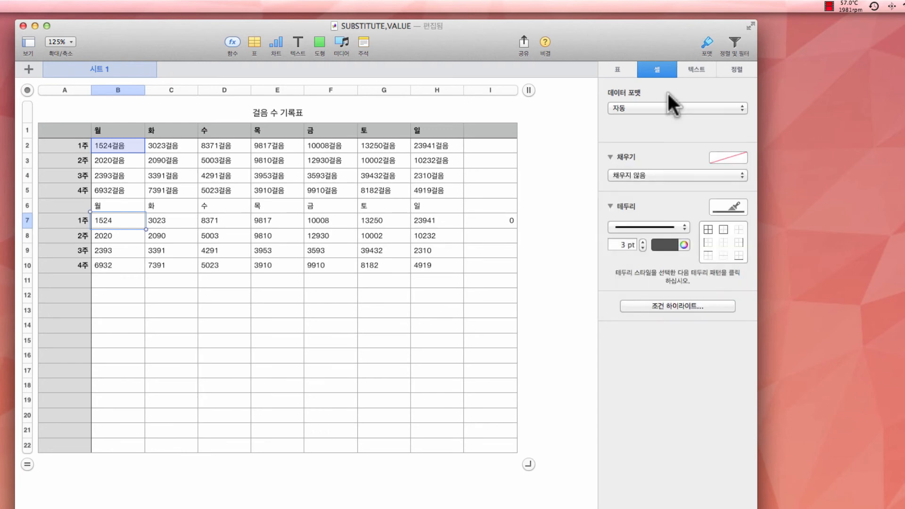
{"action": "left_click", "coordinate": [496, 220]}
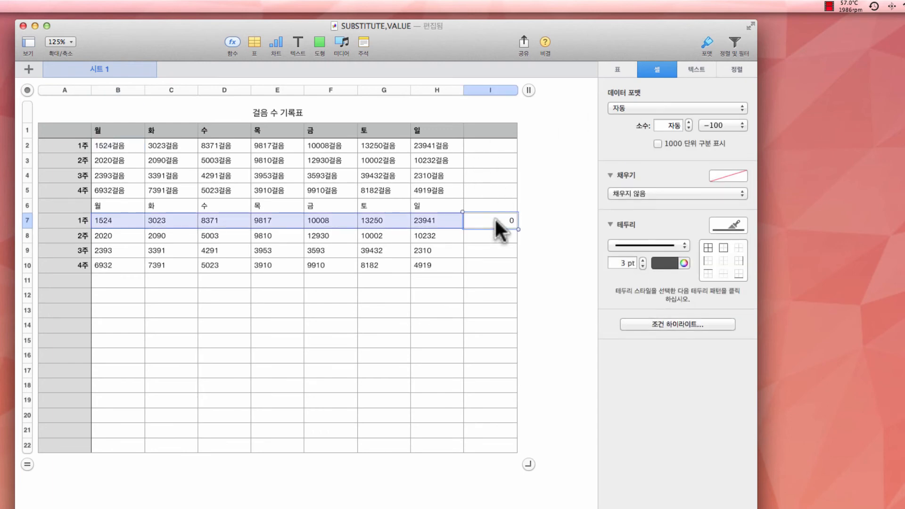
Wrap the SUBSTITUTE formula in cell B7 in a VALUE function and accept the formula.
{"action": "left_click", "coordinate": [127, 221]}
{"action": "left_click", "coordinate": [124, 220]}
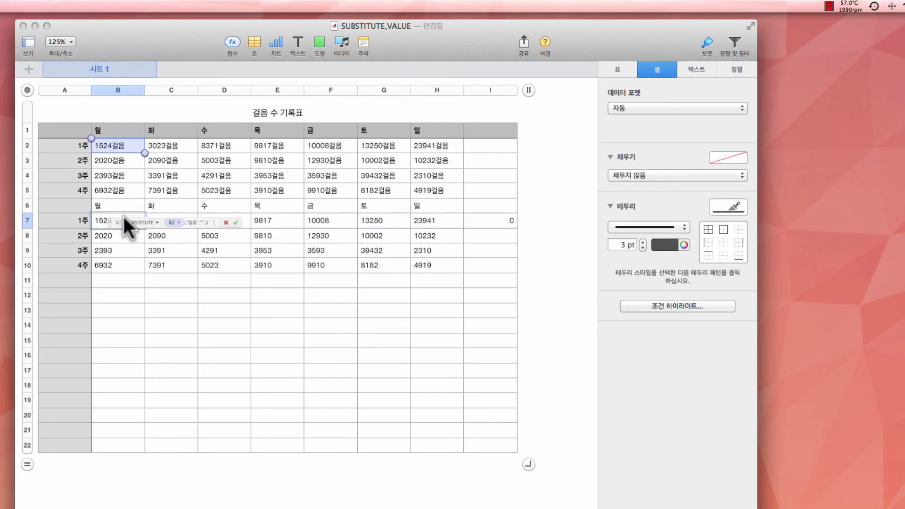
{"action": "key", "text": "Left"}
{"action": "key", "text": "Left"}
{"action": "key", "text": "Left"}
{"action": "key", "text": "Left"}
{"action": "key", "text": "Left"}
{"action": "key", "text": "Left"}
{"action": "key", "text": "Left"}
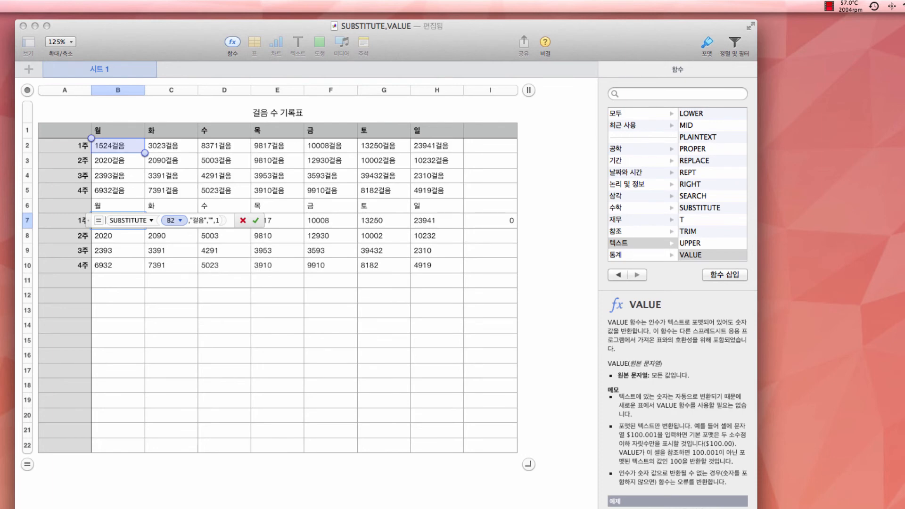
{"action": "type", "text": "VALUE("}
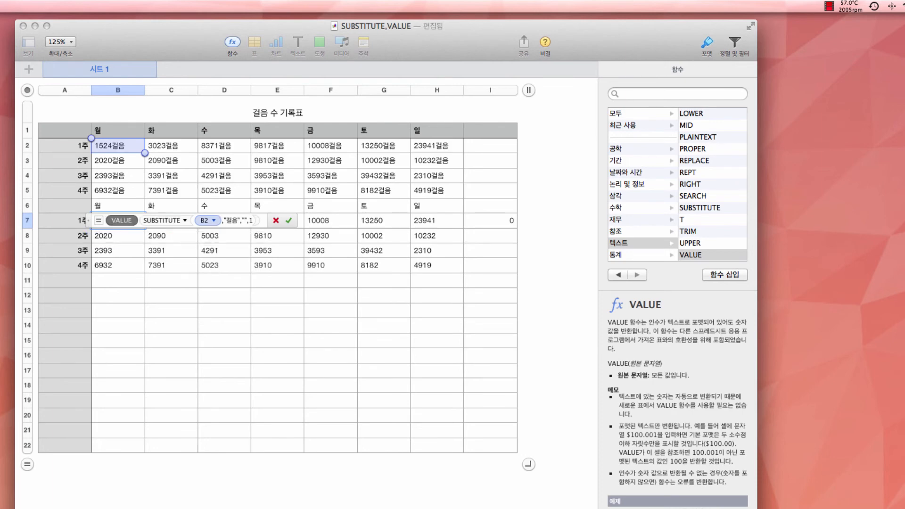
{"action": "type", "text": "))"}
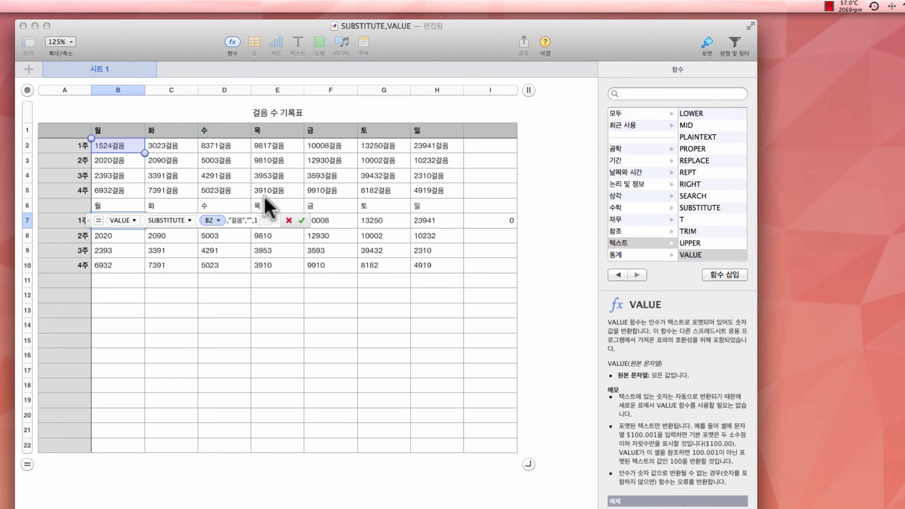
{"action": "left_click", "coordinate": [302, 220]}
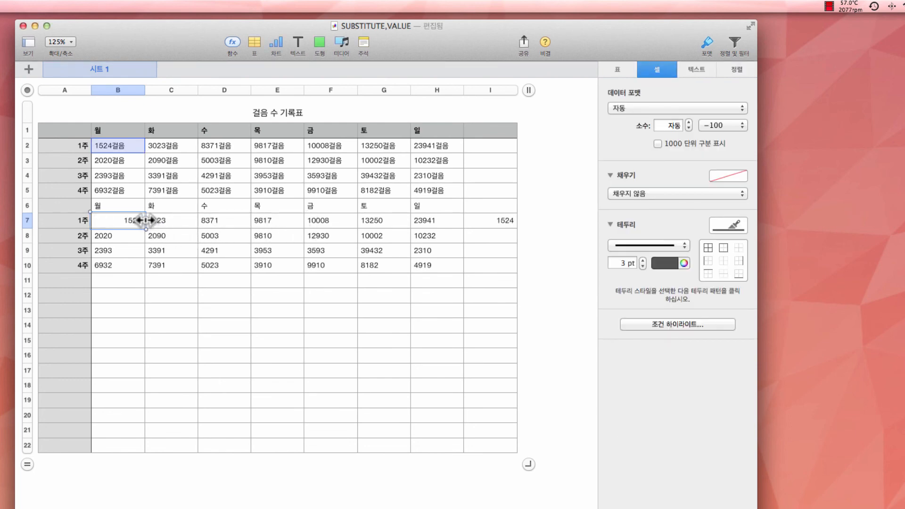
Autofill the VALUE-wrapped formula from B7 across to H7 and down through row 10.
{"action": "left_click_drag", "start_coordinate": [144, 220], "coordinate": [420, 221]}
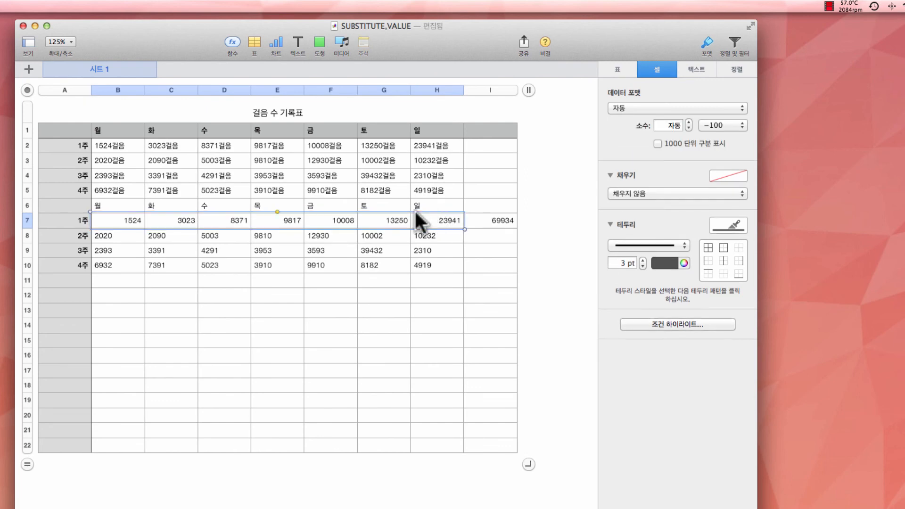
{"action": "left_click_drag", "start_coordinate": [277, 229], "coordinate": [277, 266]}
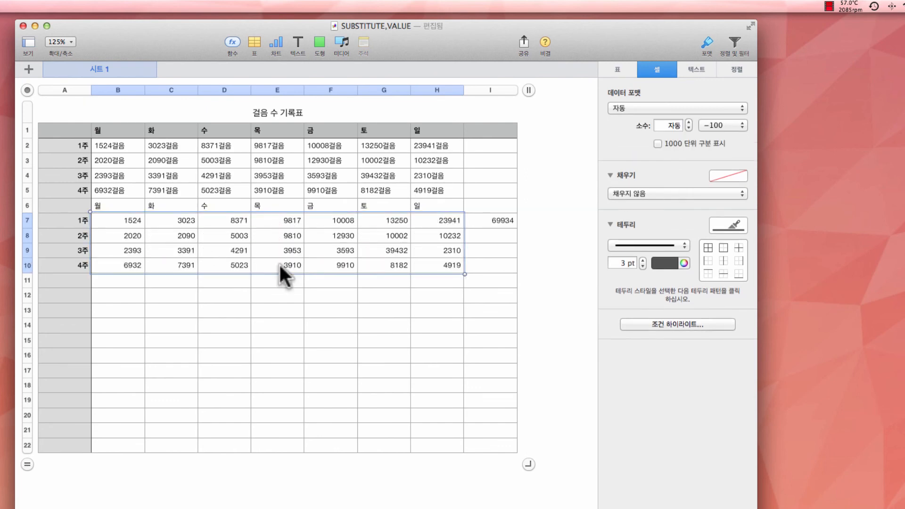
Review the SUM formula in cell I7 and autofill it down through I10.
{"action": "left_click", "coordinate": [506, 218]}
{"action": "double_click", "coordinate": [507, 218]}
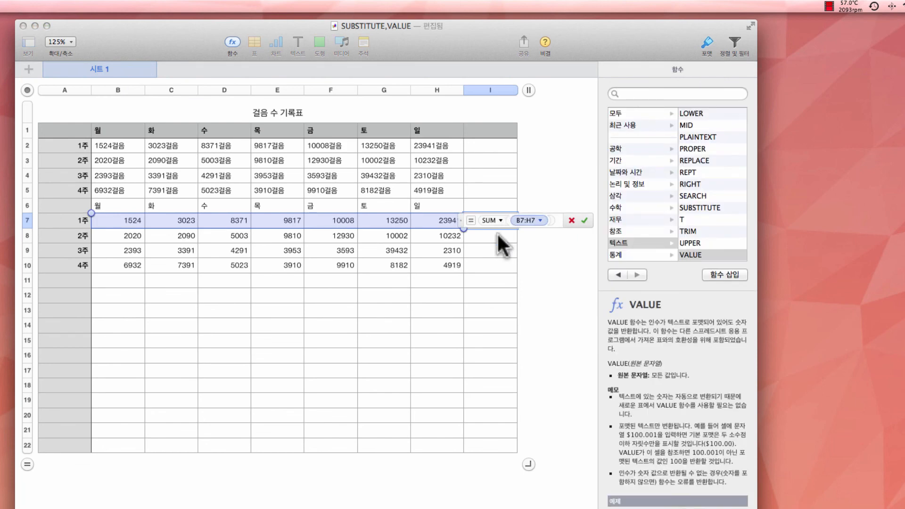
{"action": "key", "text": "Return"}
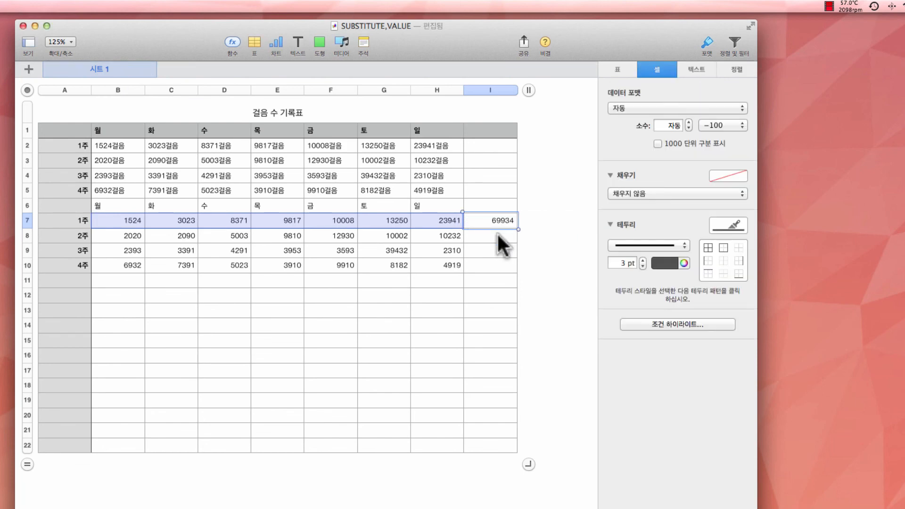
{"action": "left_click", "coordinate": [489, 240]}
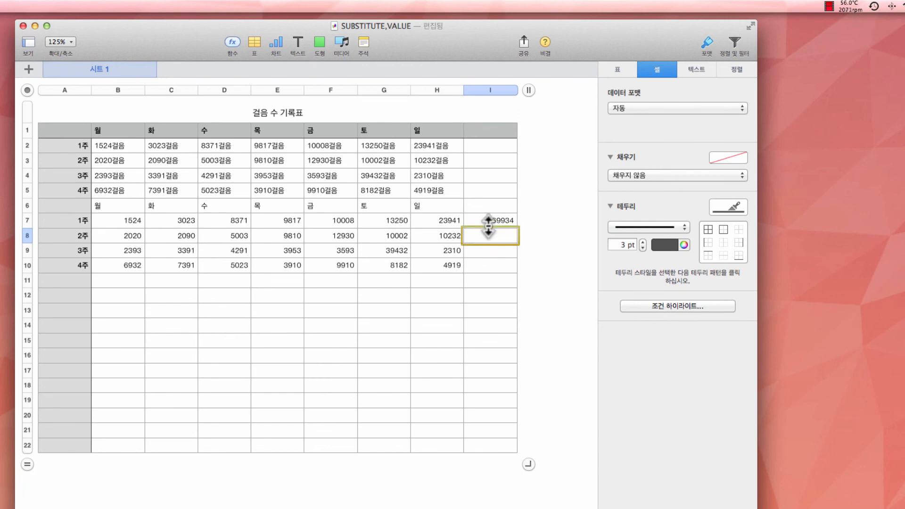
{"action": "left_click", "coordinate": [494, 221]}
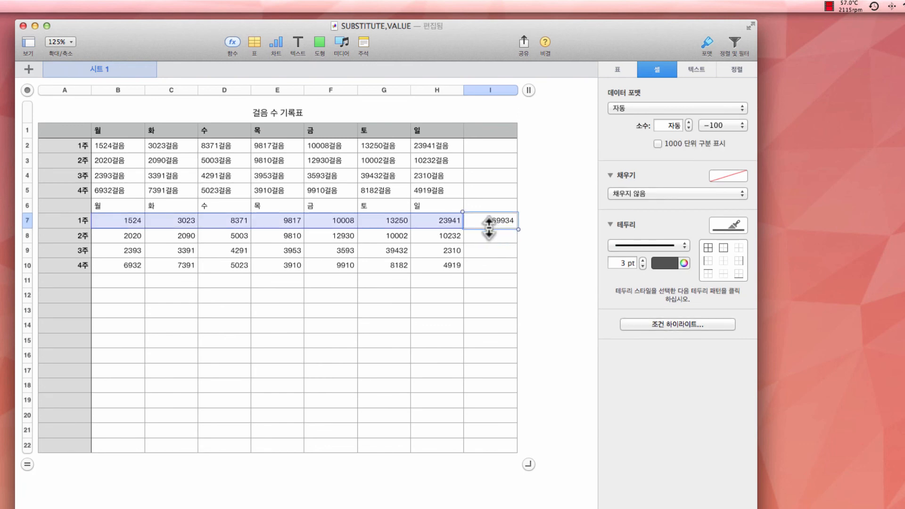
{"action": "left_click_drag", "start_coordinate": [489, 229], "coordinate": [490, 268]}
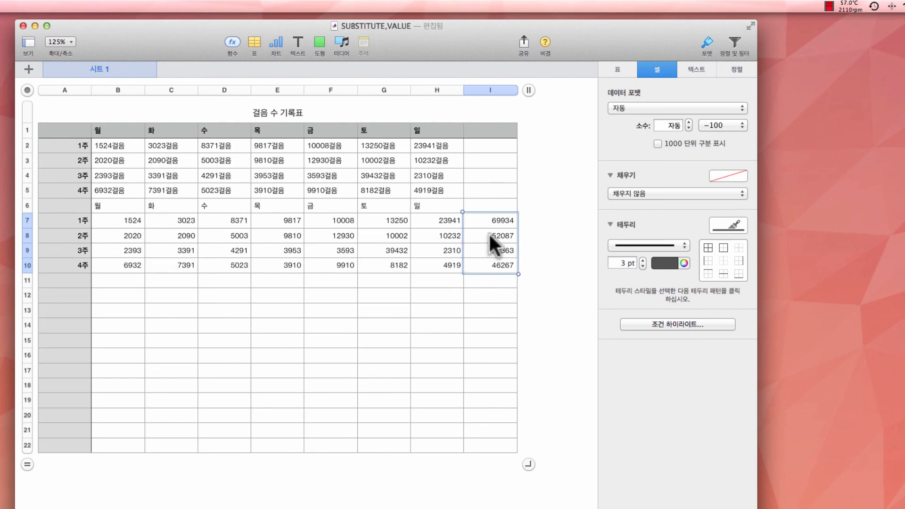
Enter a SUM formula over B7:B10 in cell B11 to total the Monday column.
{"action": "left_click", "coordinate": [130, 283]}
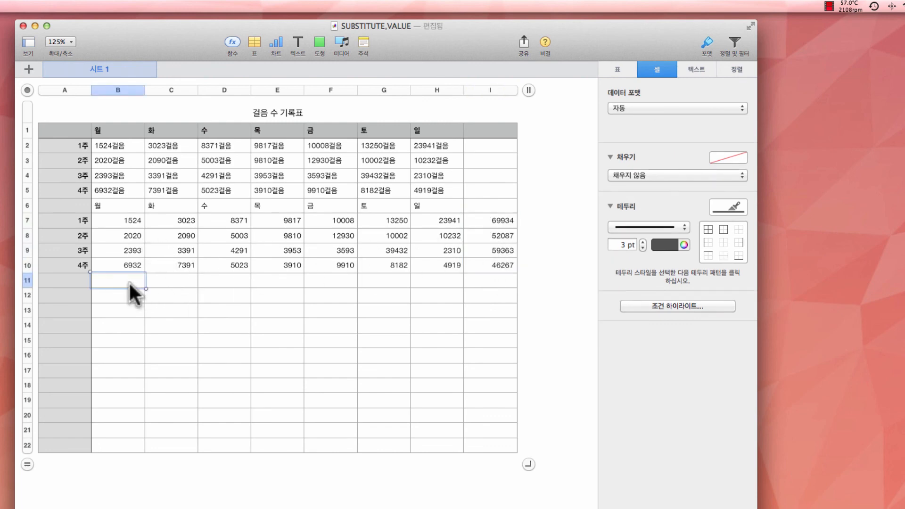
{"action": "type", "text": "="}
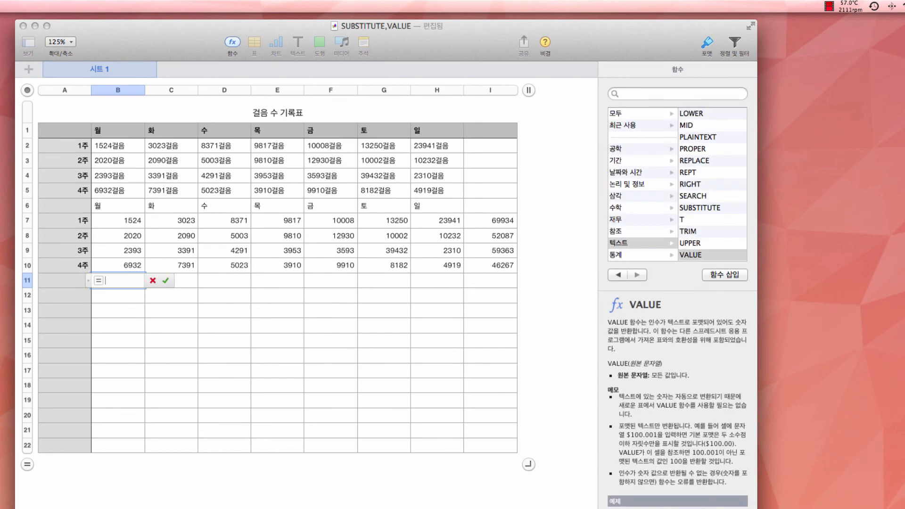
{"action": "type", "text": "네"}
{"action": "key", "text": "BackSpace"}
{"action": "type", "text": "sum"}
{"action": "key", "text": "Return"}
{"action": "left_click", "coordinate": [128, 218]}
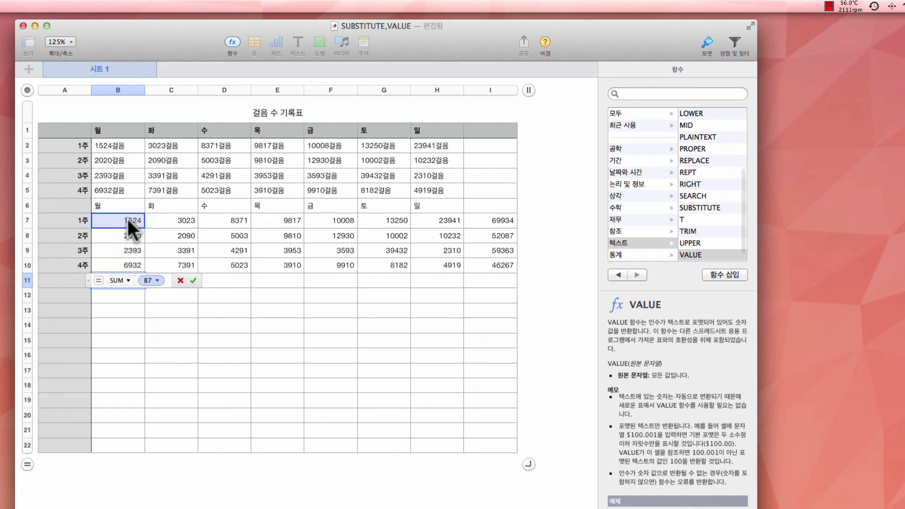
{"action": "left_click_drag", "start_coordinate": [144, 228], "coordinate": [138, 265]}
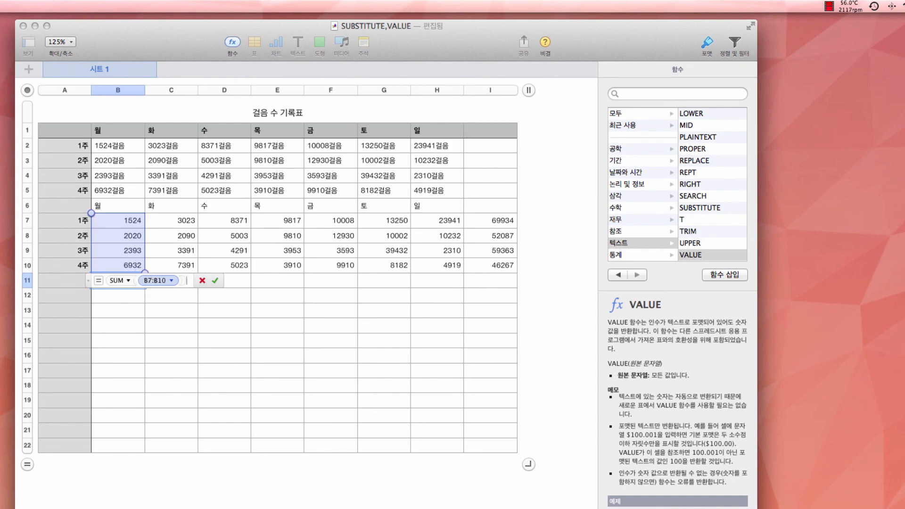
{"action": "key", "text": "Return"}
Autofill the column total formula from B11 across to H11.
{"action": "left_click", "coordinate": [142, 277]}
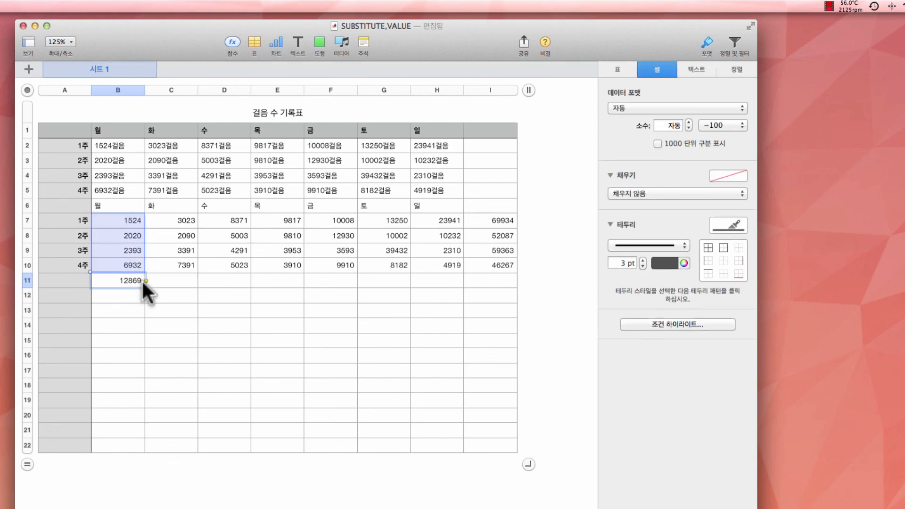
{"action": "left_click_drag", "start_coordinate": [146, 281], "coordinate": [431, 278]}
{"action": "left_click", "coordinate": [348, 326]}
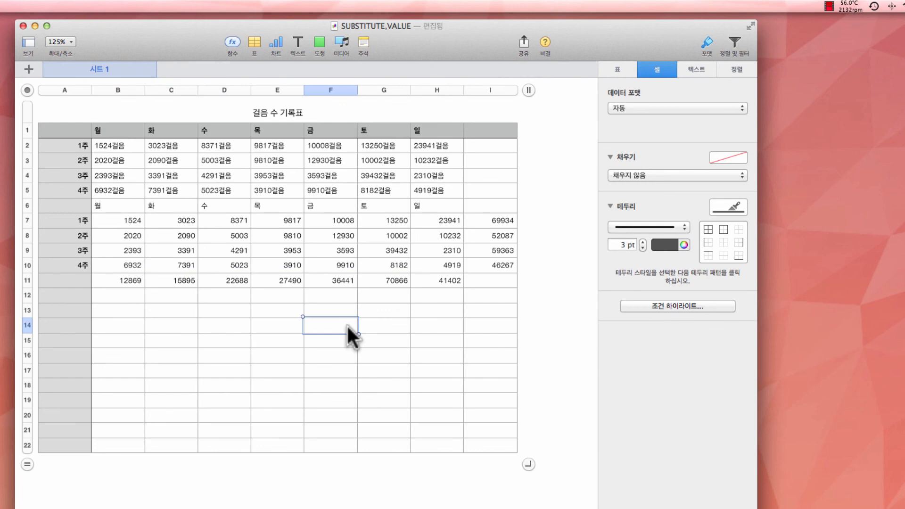